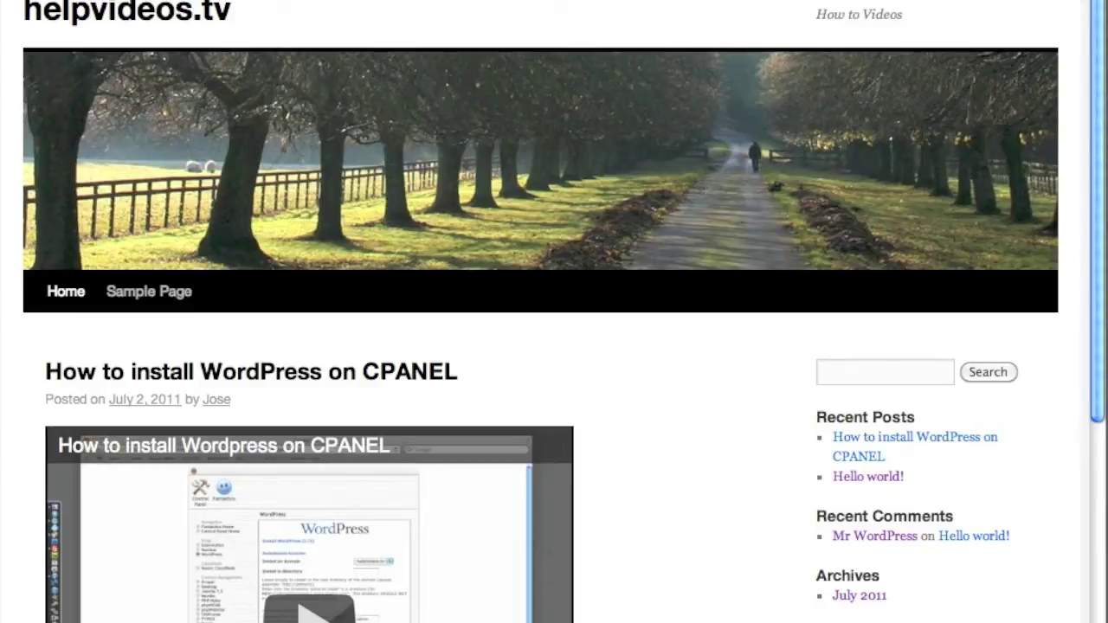
Log in to helpvideos.tv/wp-admin with the site's admin username and password
text(wp)
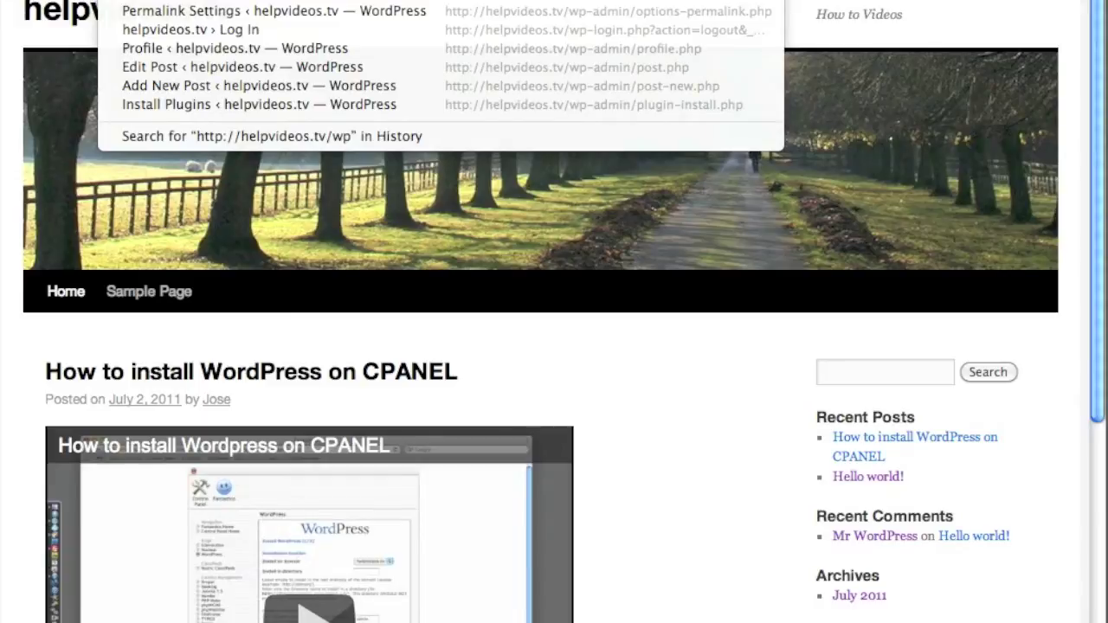
key(Return)
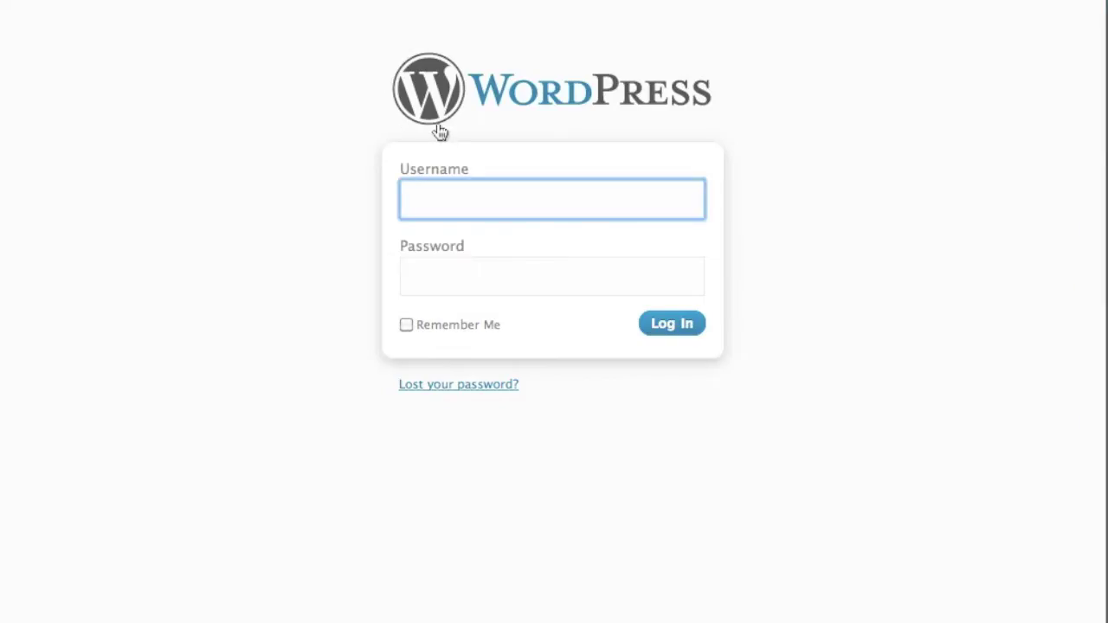
text(admin)
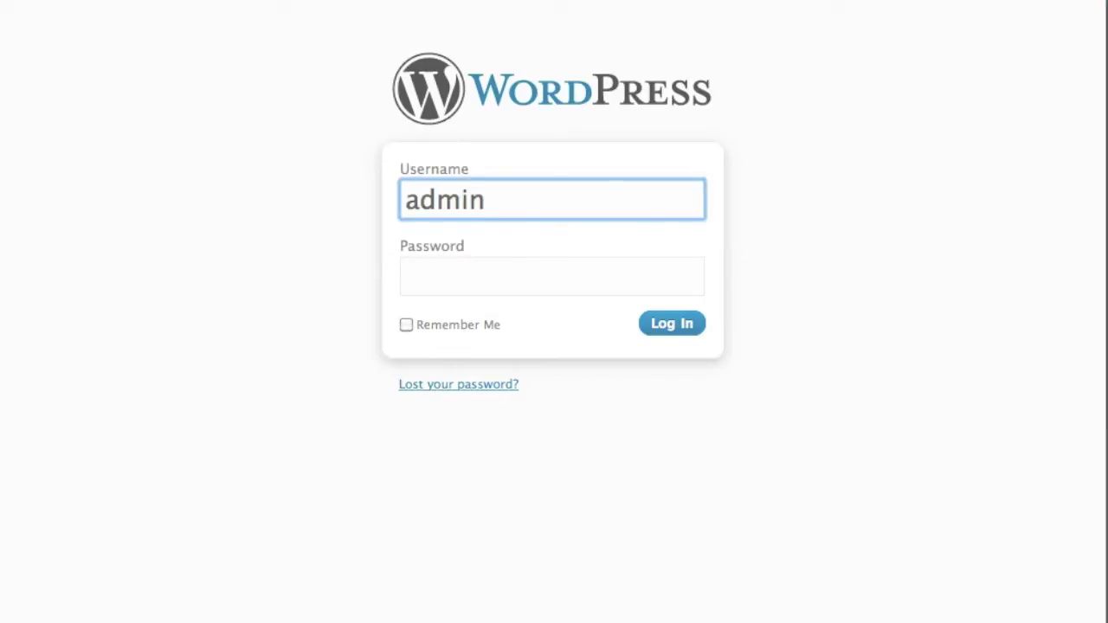
key(Tab)
text(•••)
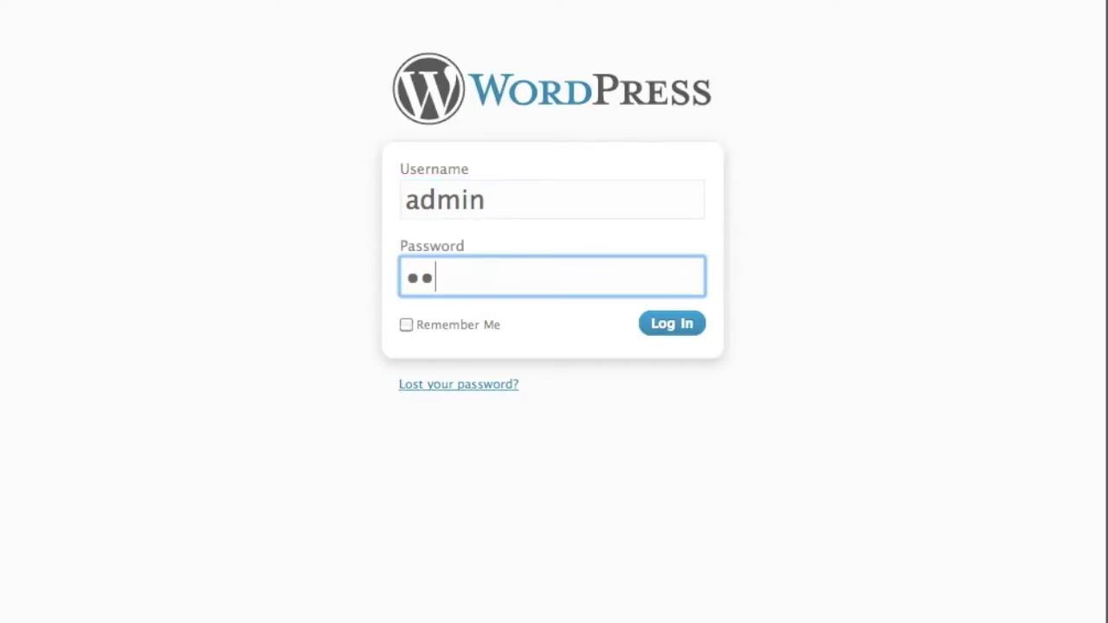
text(••••)
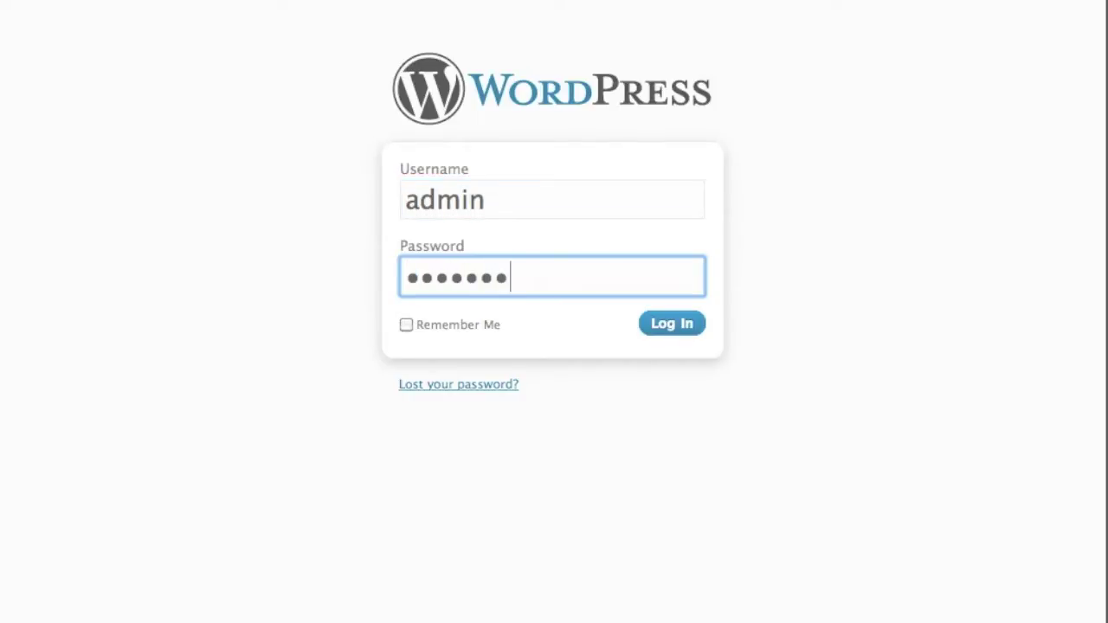
key(Return)
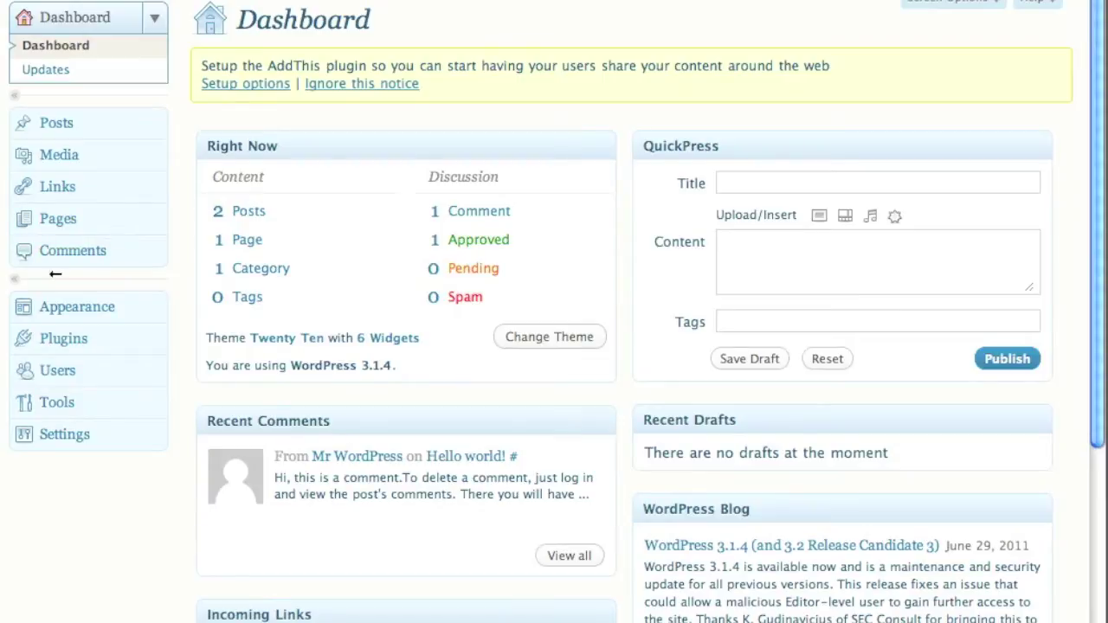
Deactivate the AddThis Social Bookmarking Widget, delete its files, and collapse the Plugins menu
click(74, 340)
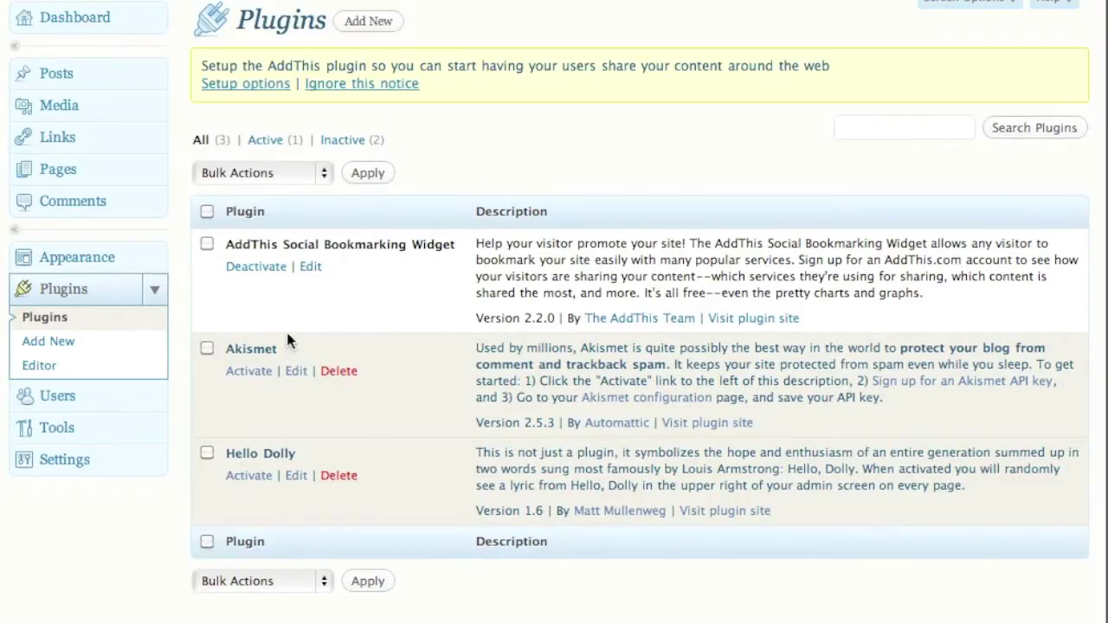
click(262, 268)
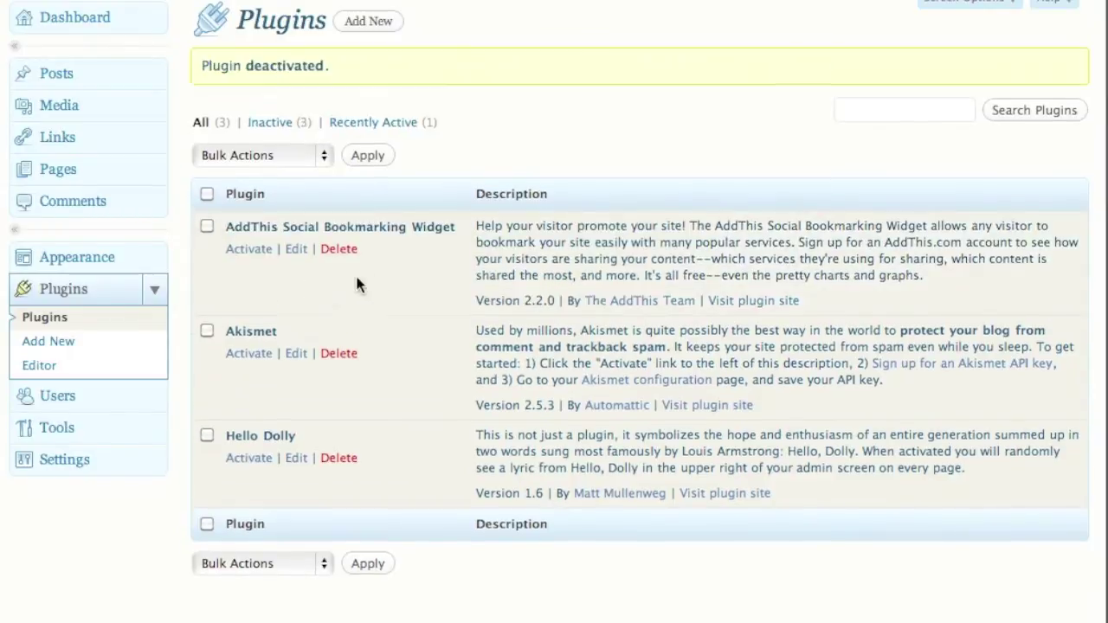
click(342, 250)
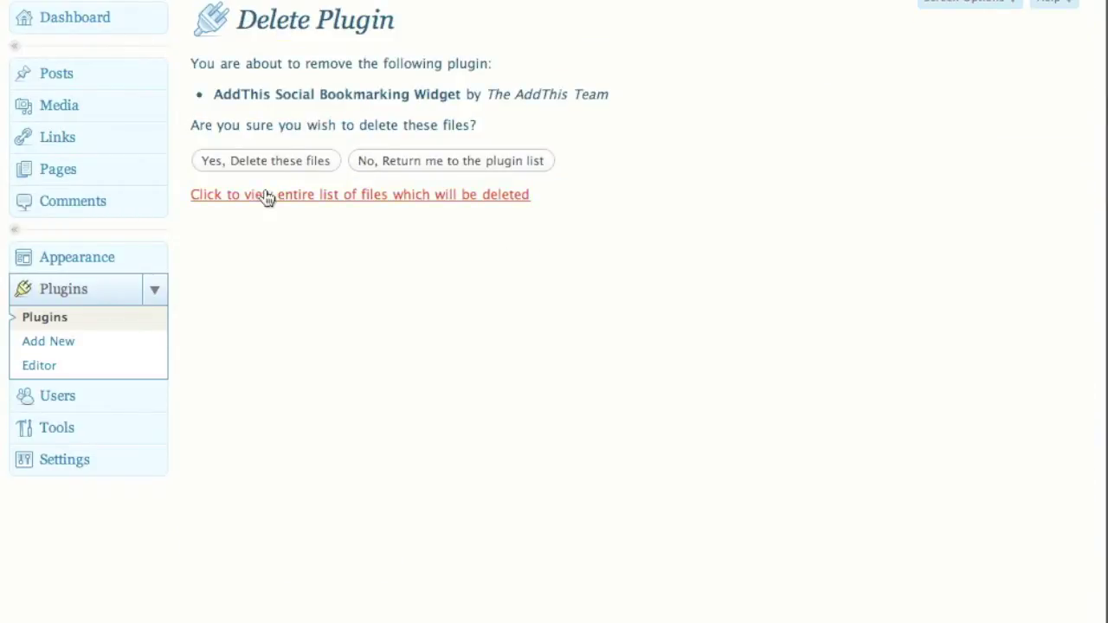
click(274, 164)
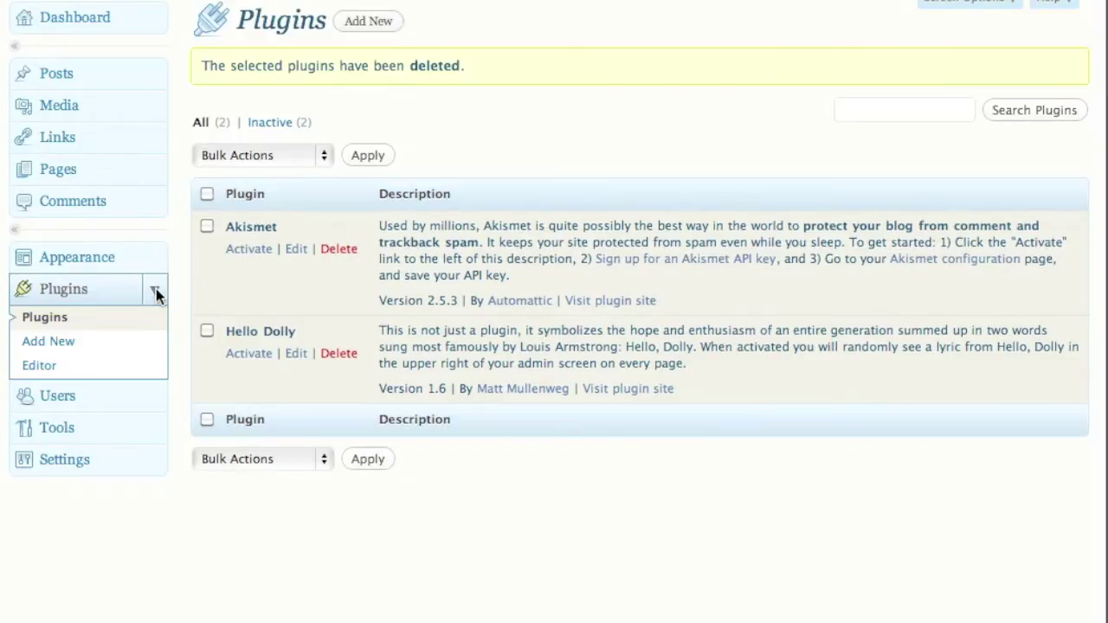
click(156, 295)
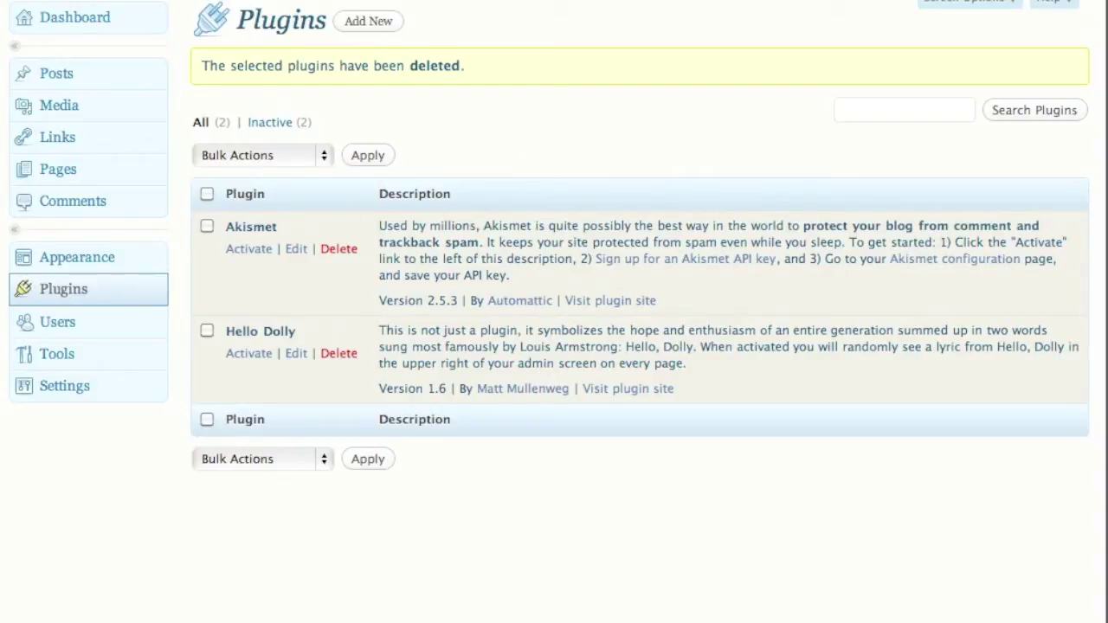
Search the Add New plugins page for 'addthis'
click(155, 292)
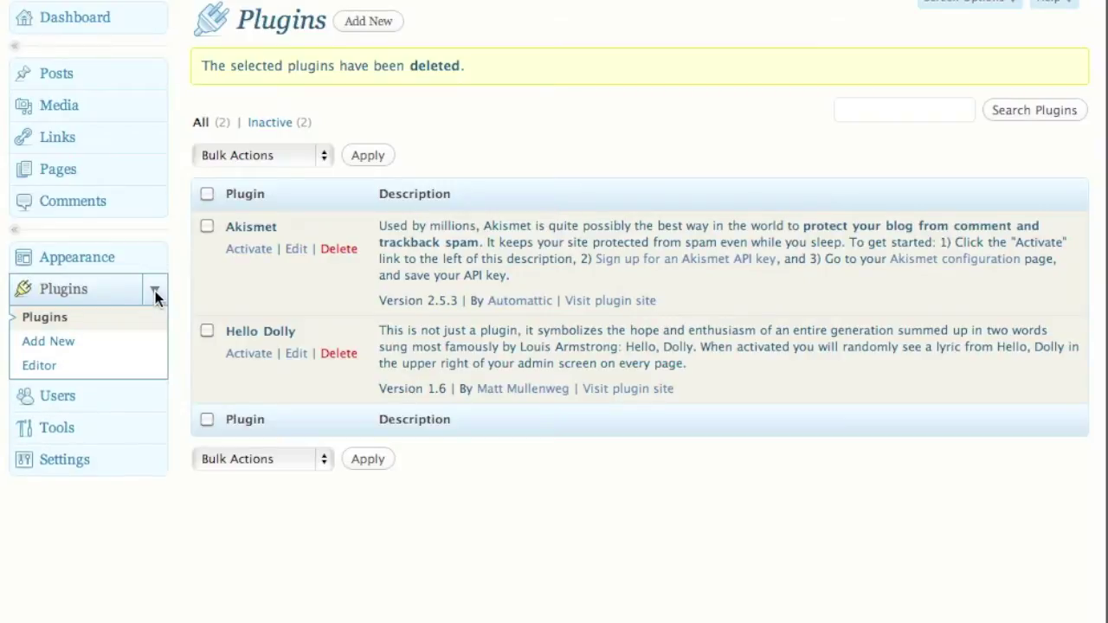
click(368, 24)
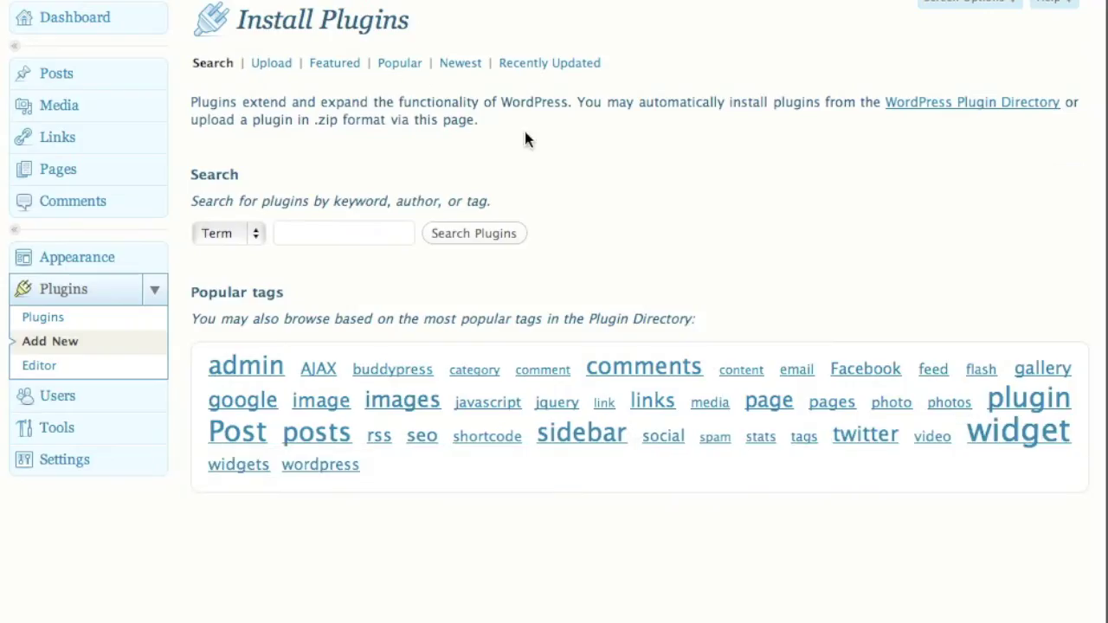
click(306, 237)
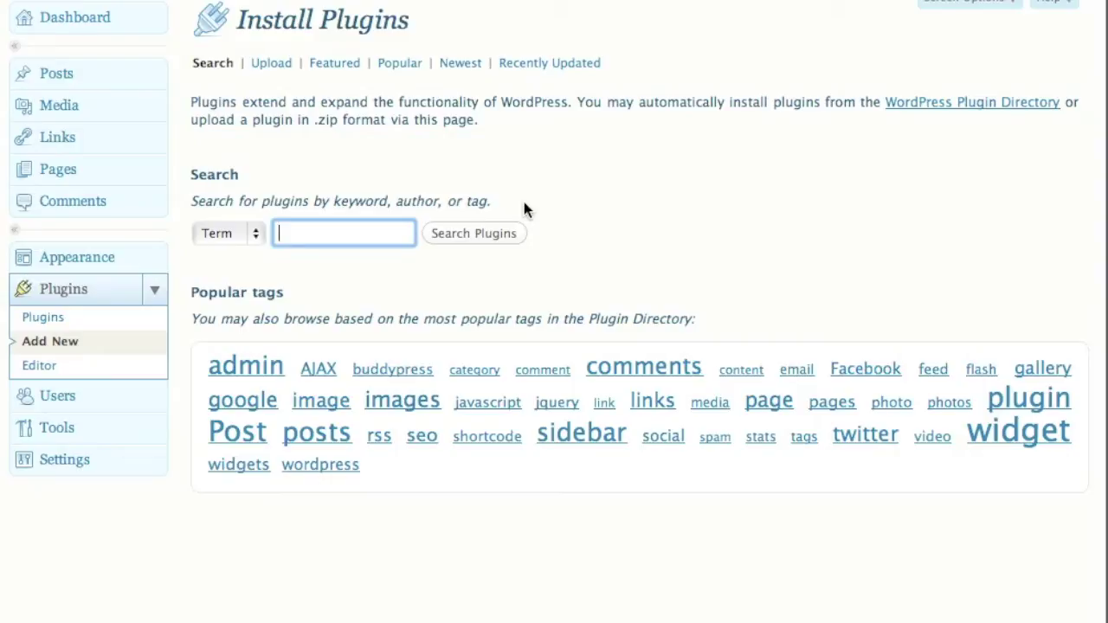
text(addthis)
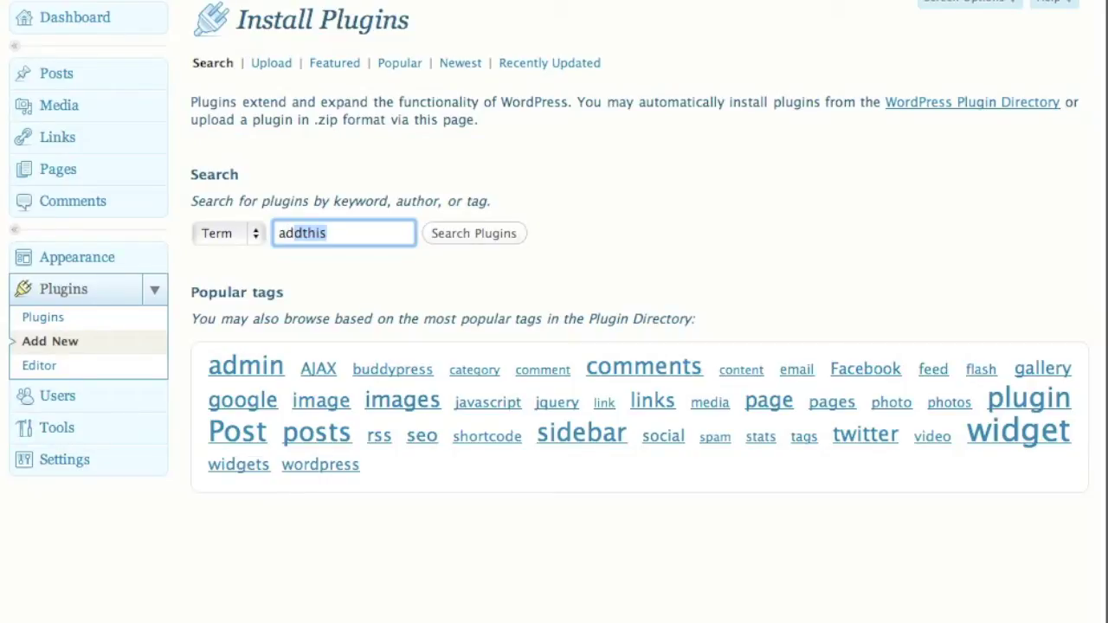
click(476, 239)
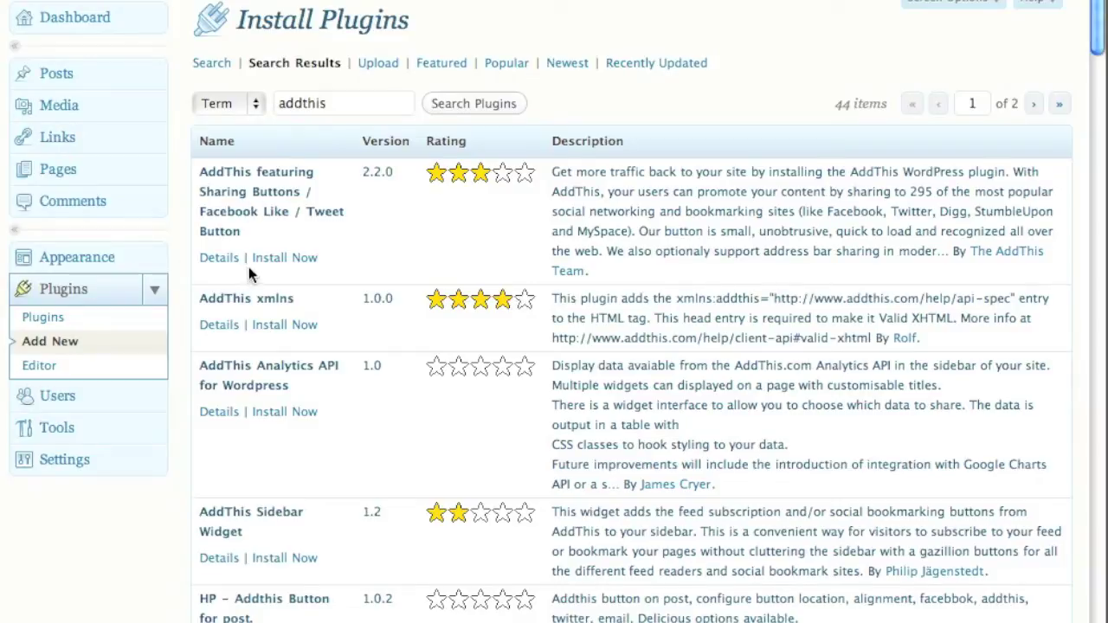
Install AddThis featuring Sharing Buttons 2.2.0 from the first result, confirm, and activate it
click(286, 259)
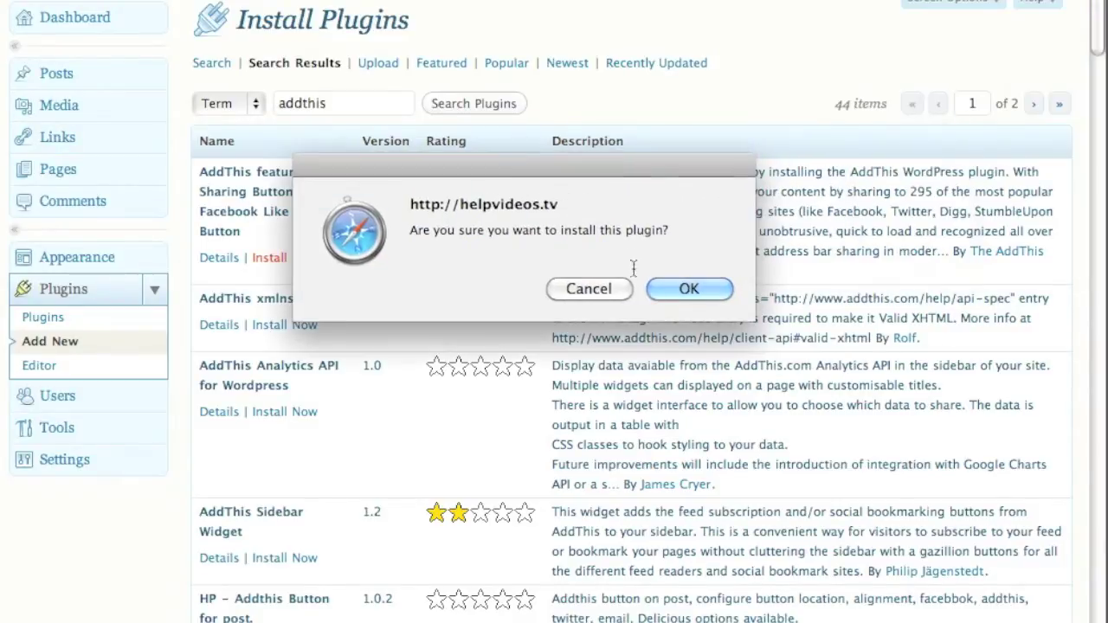
click(697, 287)
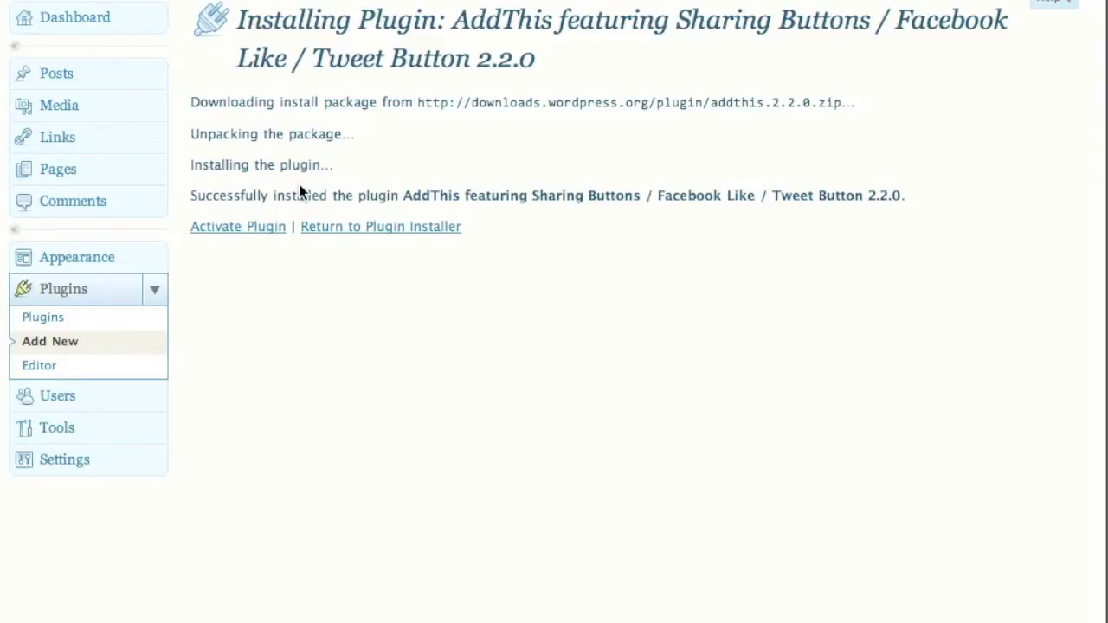
click(234, 232)
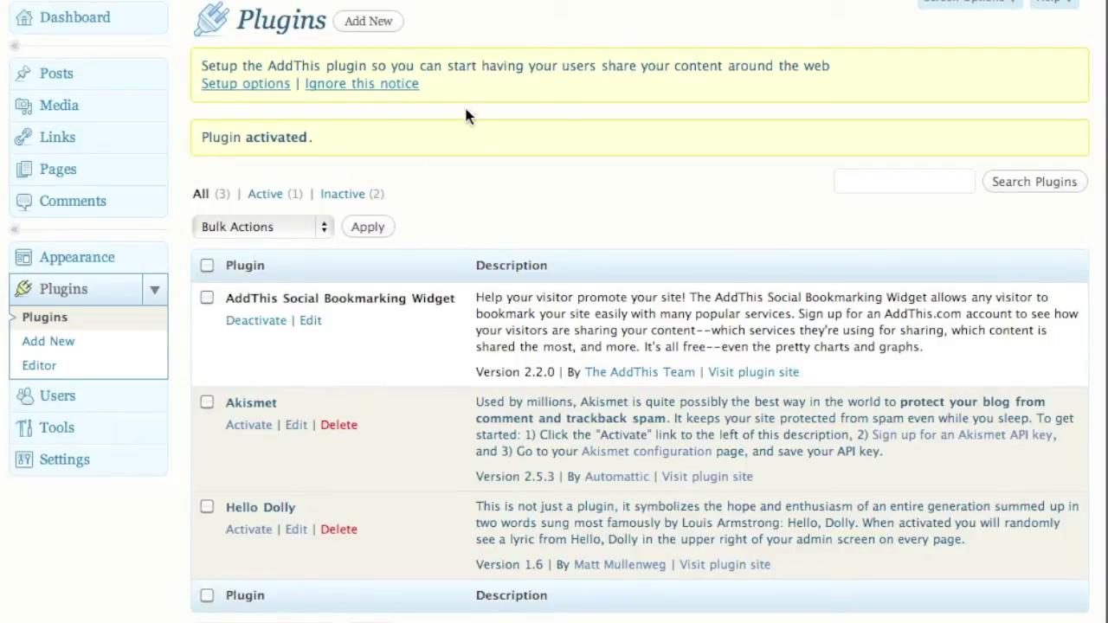
In the AddThis settings, set above-post buttons to none, keeping the icons below posts
click(243, 90)
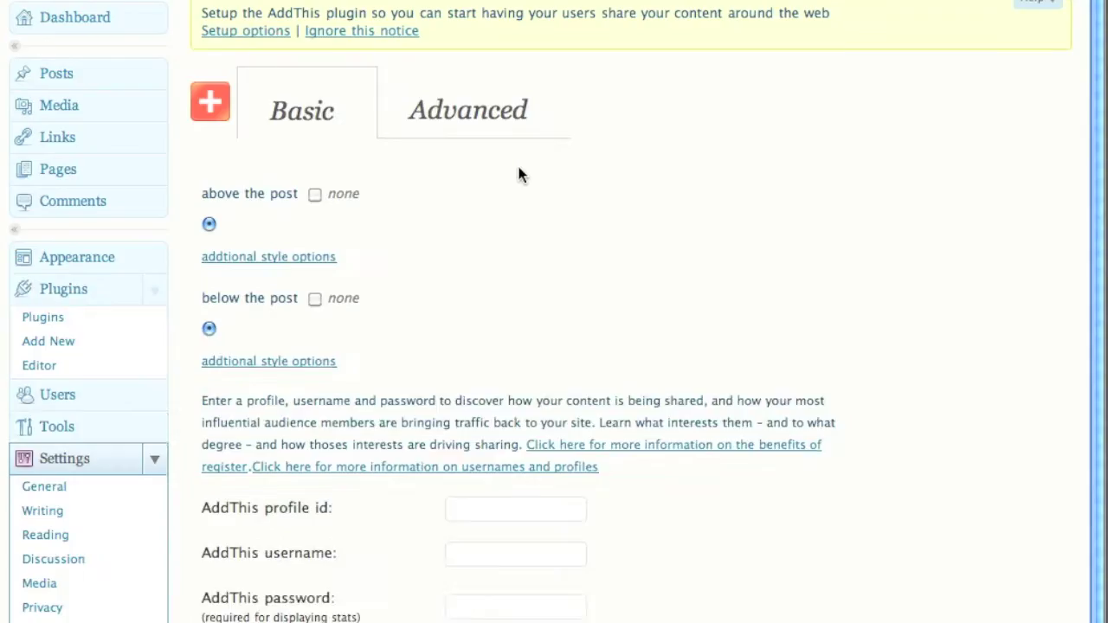
scroll(790, 295, down, 1)
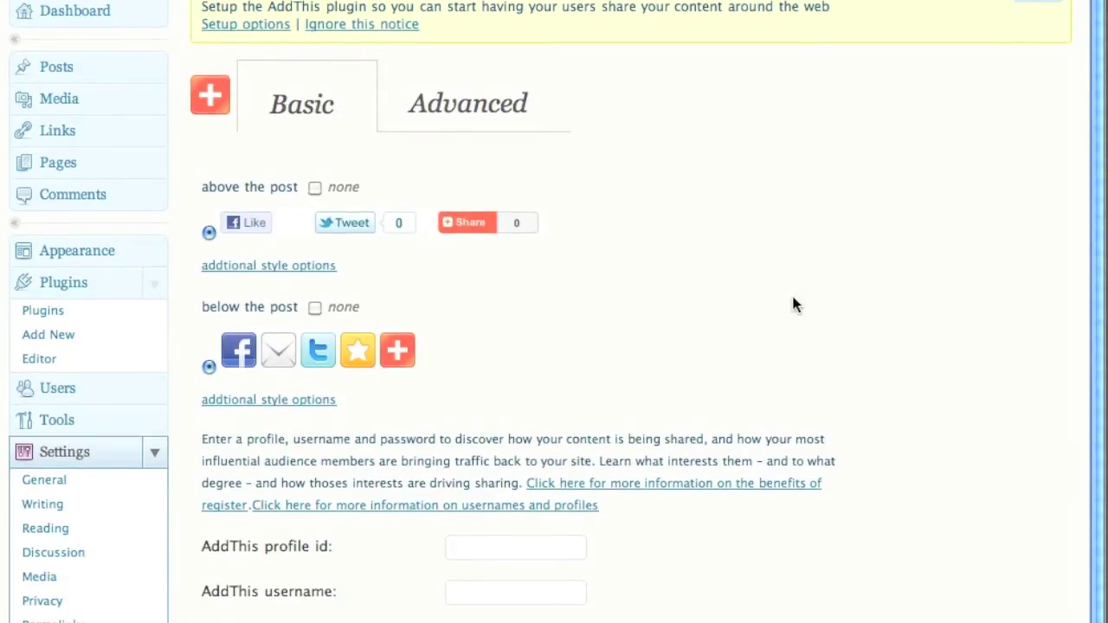
click(315, 308)
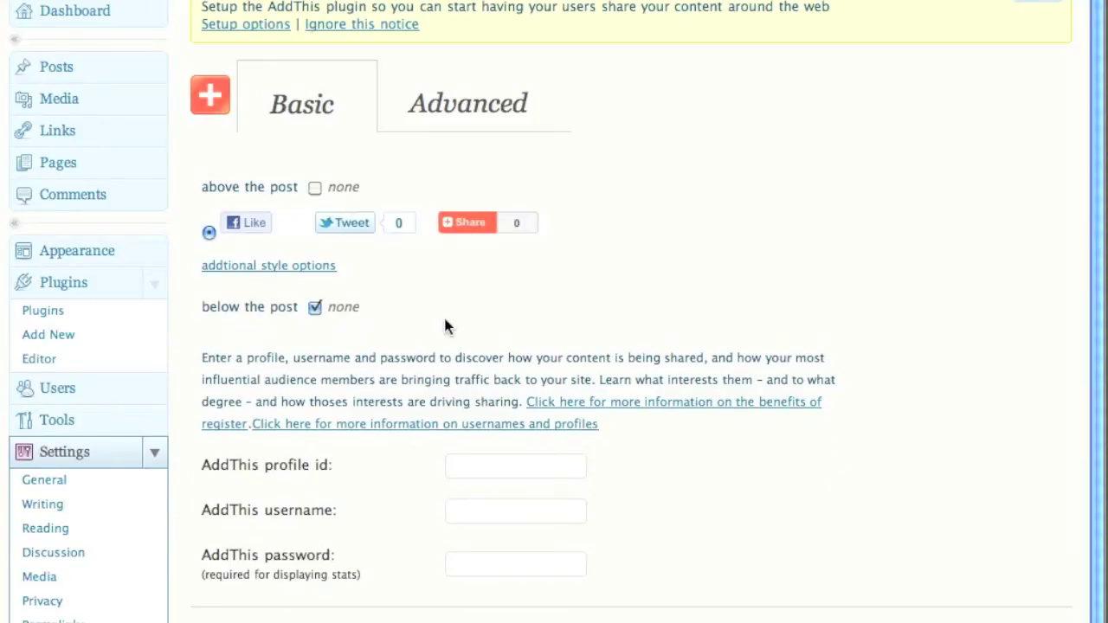
click(315, 309)
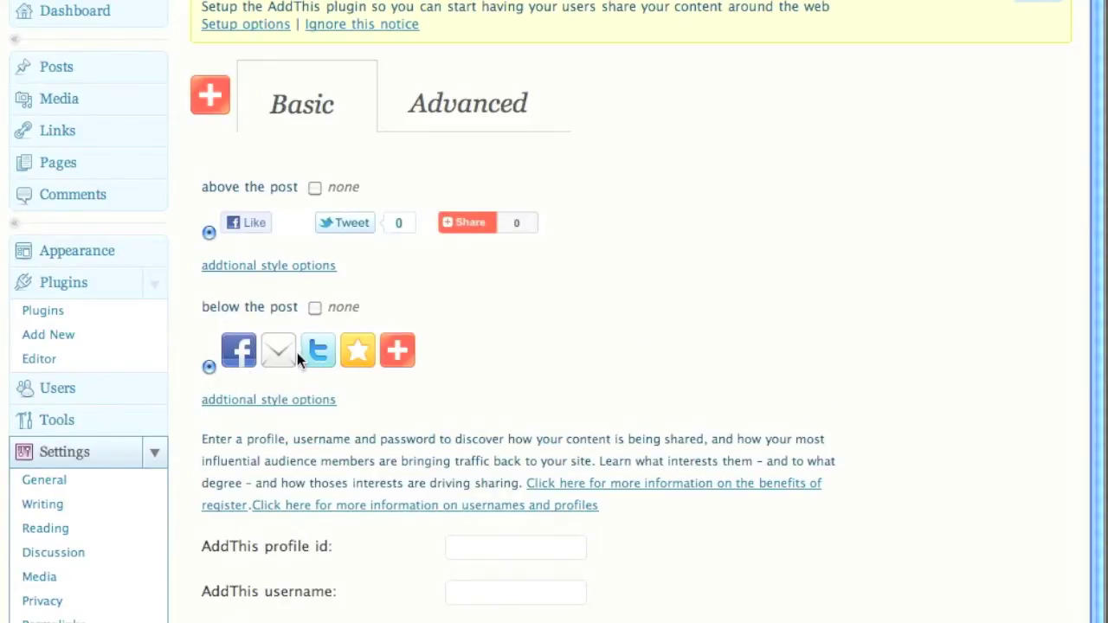
click(314, 189)
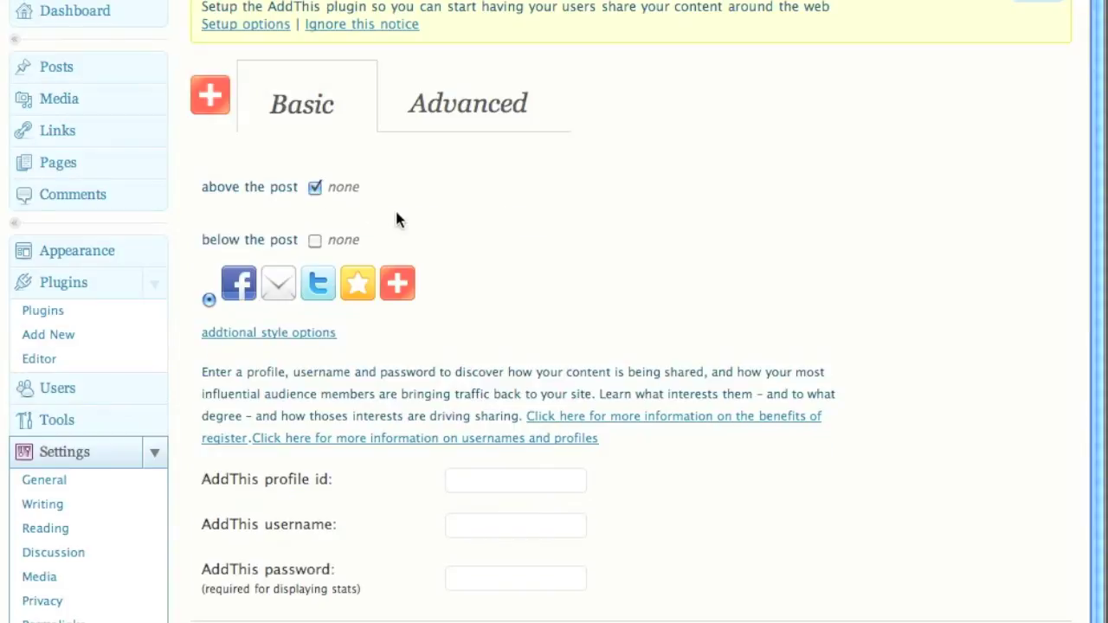
Enter the AddThis profile id, account username and password, and save the settings
click(490, 481)
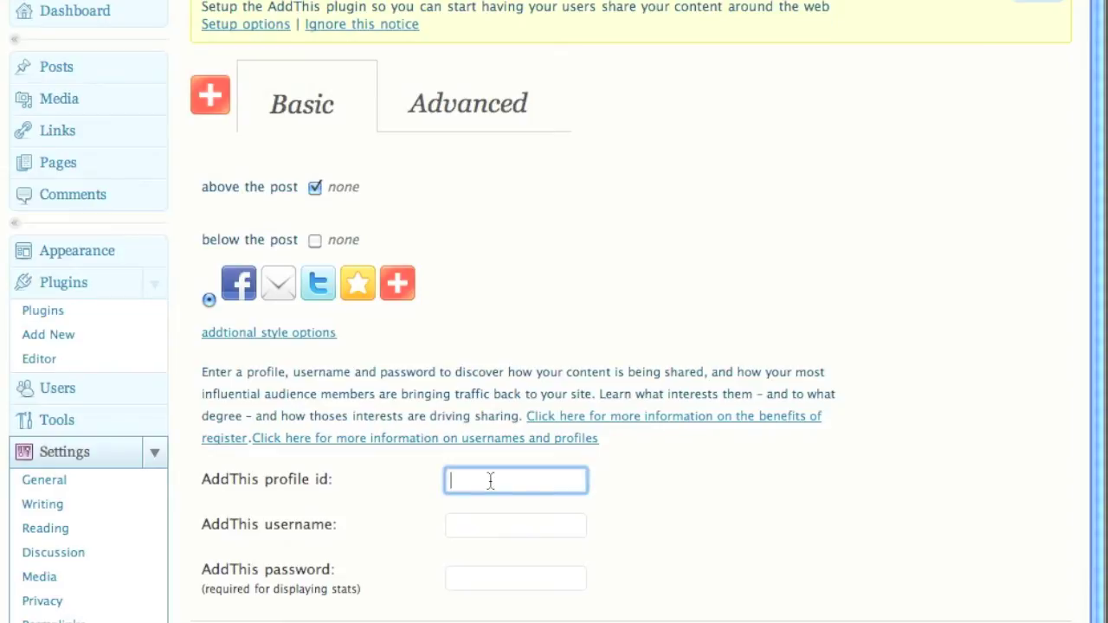
text(bajalocom)
click(516, 526)
key(BackSpace)
key(BackSpace)
key(BackSpace)
key(BackSpace)
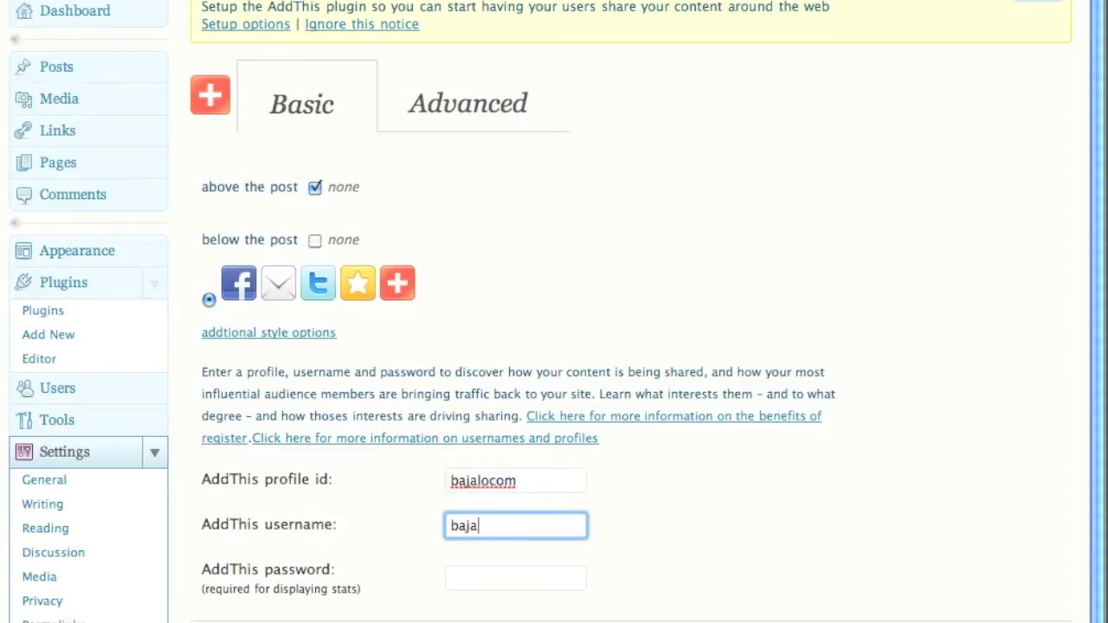
key(Tab)
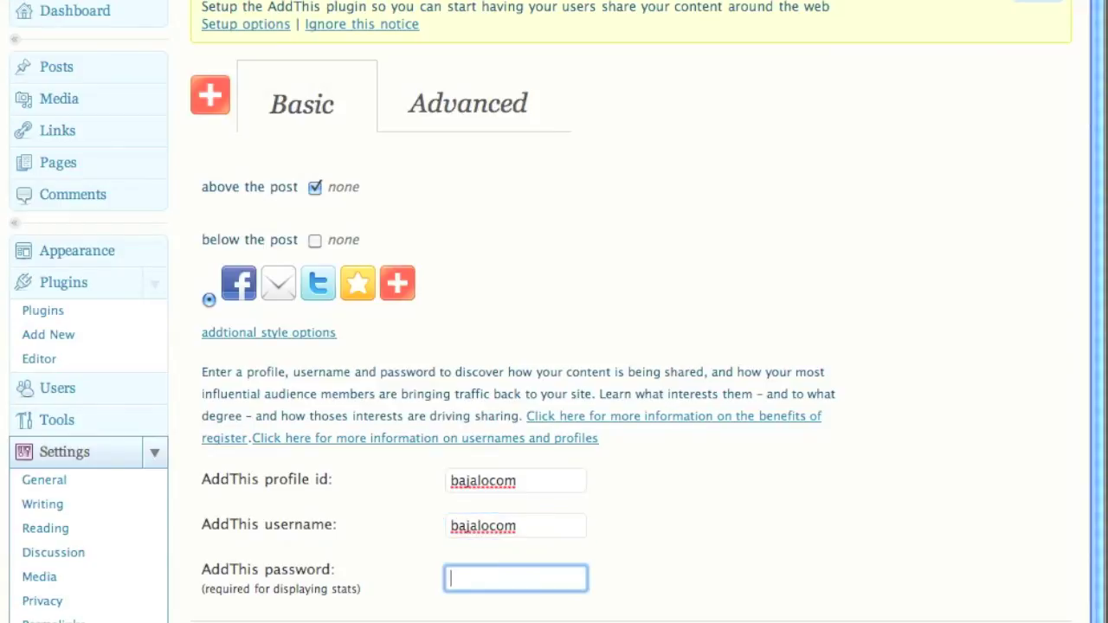
key(Return)
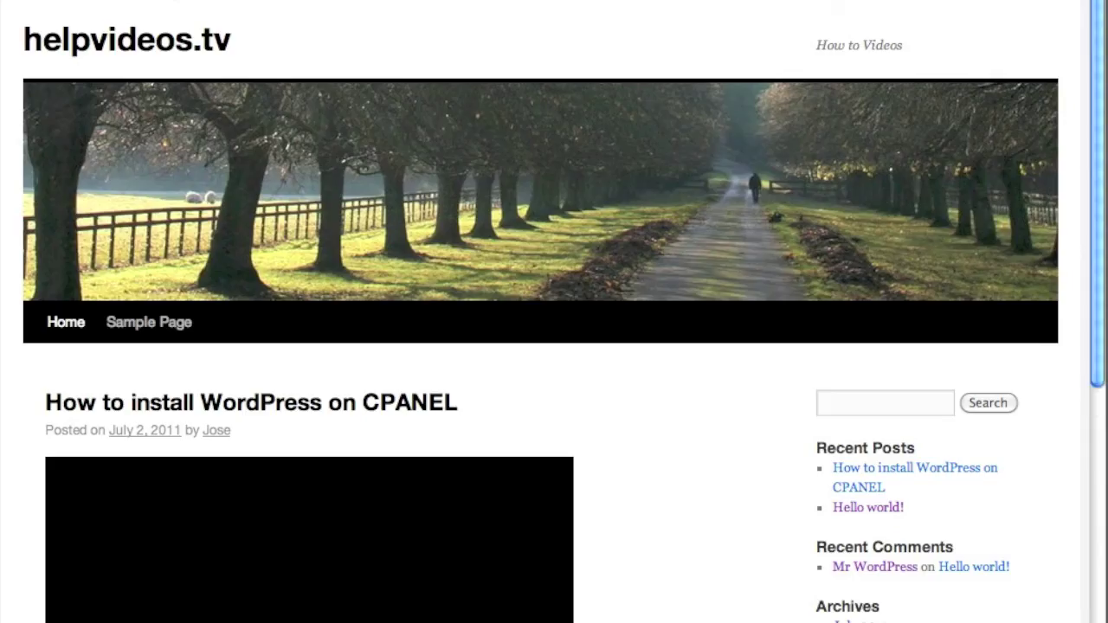
Scroll down the helpvideos.tv front page to the share icons below the video post
scroll(645, 403, down, 1)
scroll(650, 401, down, 5)
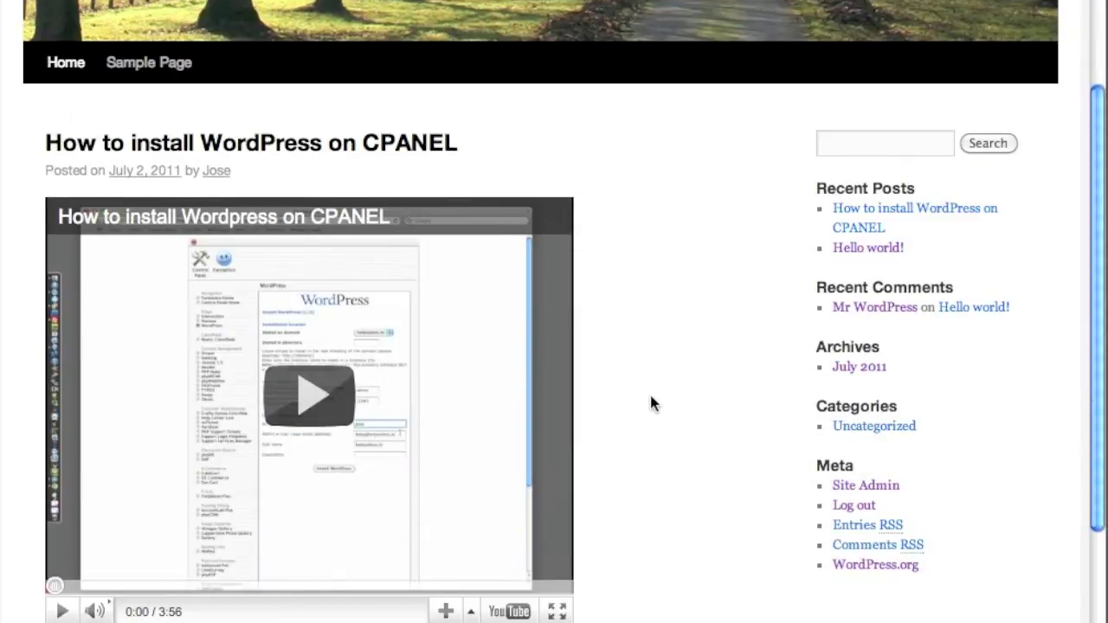
mouse_move(223, 618)
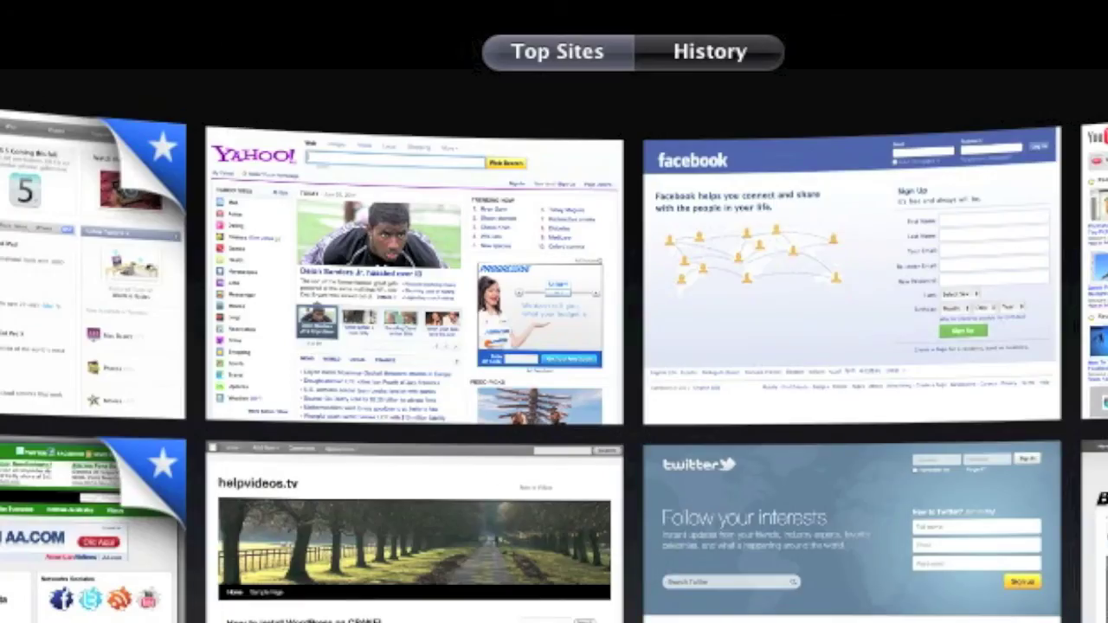
Enter addthis in the address bar to go to the AddThis website
text(addth)
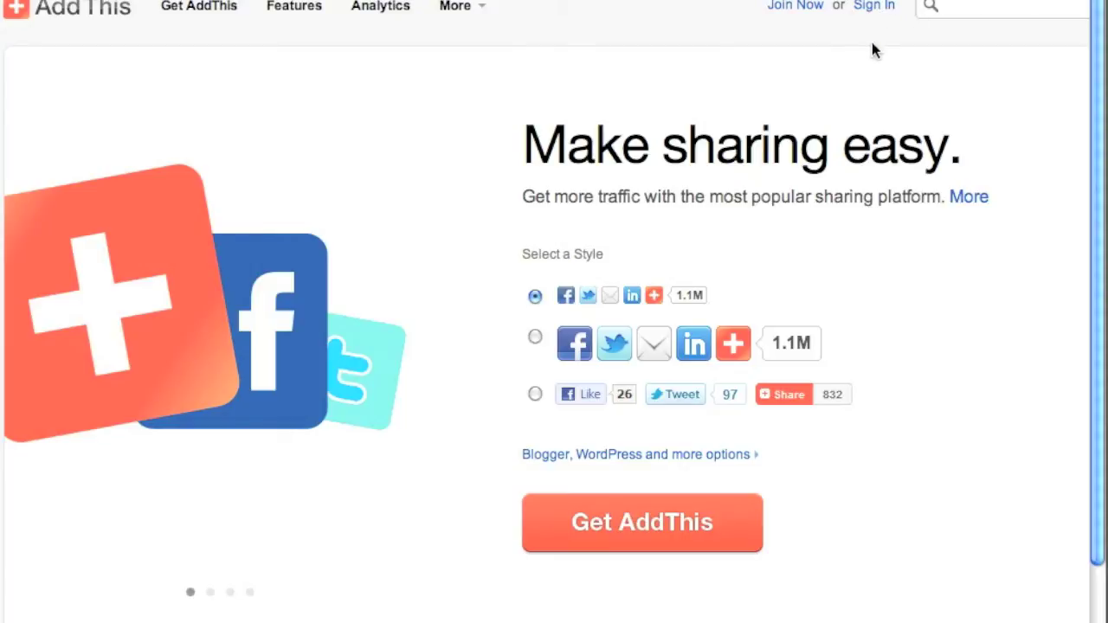
Open the AddThis Sign In page and enter the account username and password
click(876, 8)
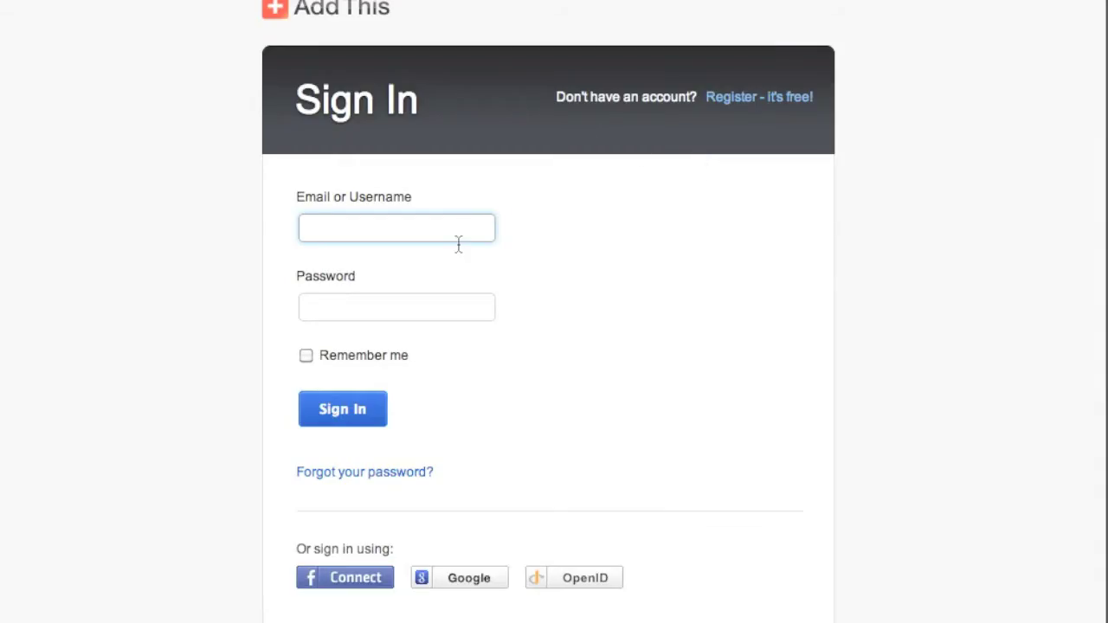
text(bajalocom)
click(306, 308)
text(•••••)
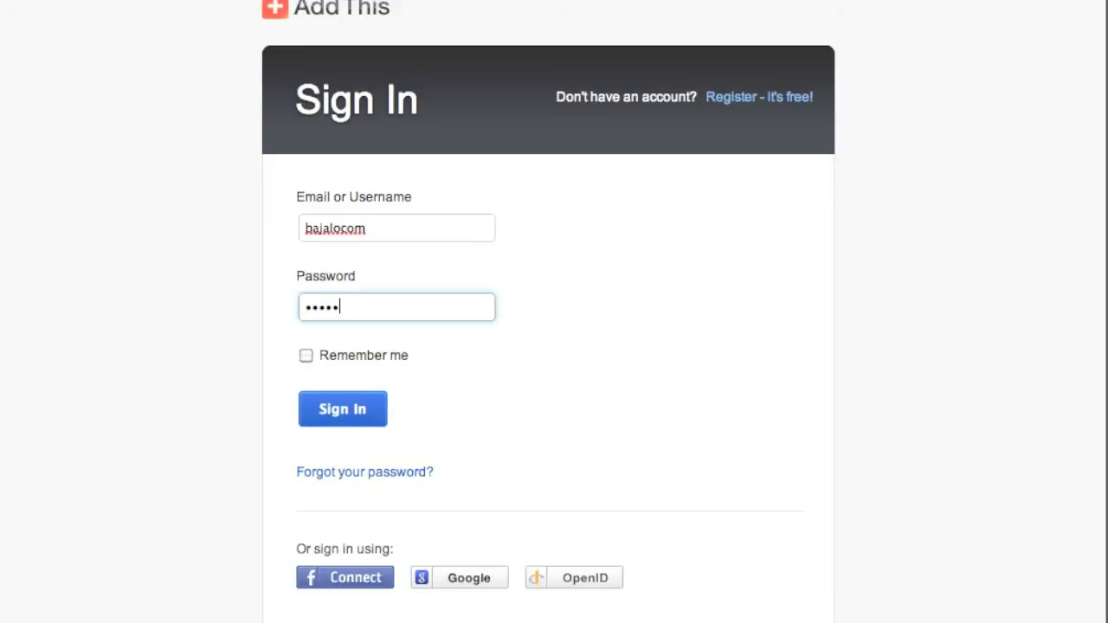
text(••)
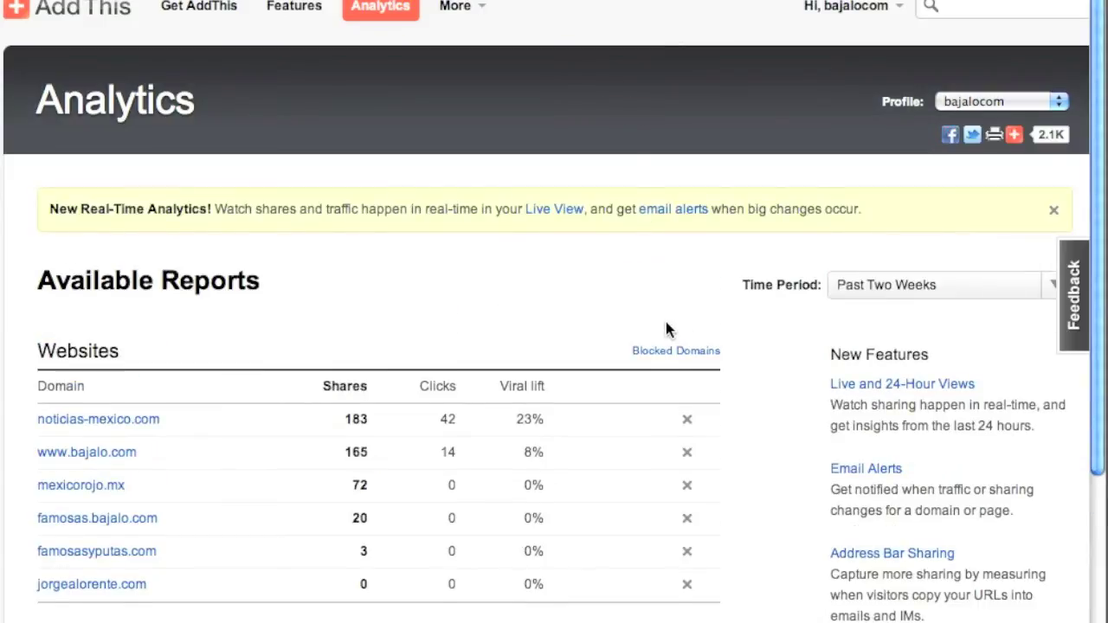
scroll(665, 328, down, 5)
scroll(641, 330, down, 1)
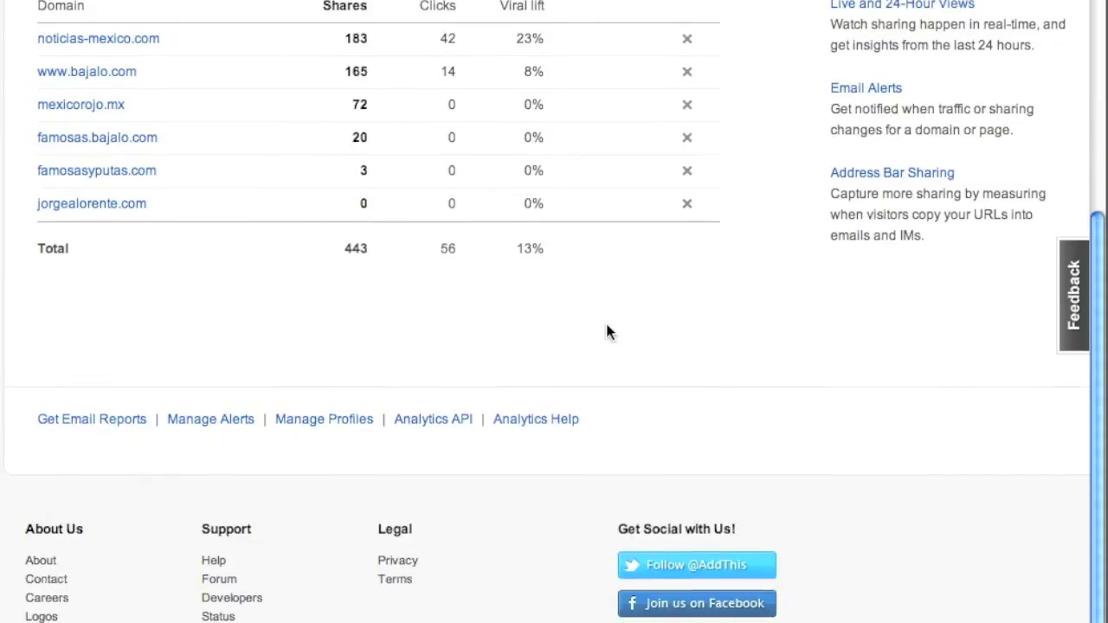
scroll(606, 329, up, 5)
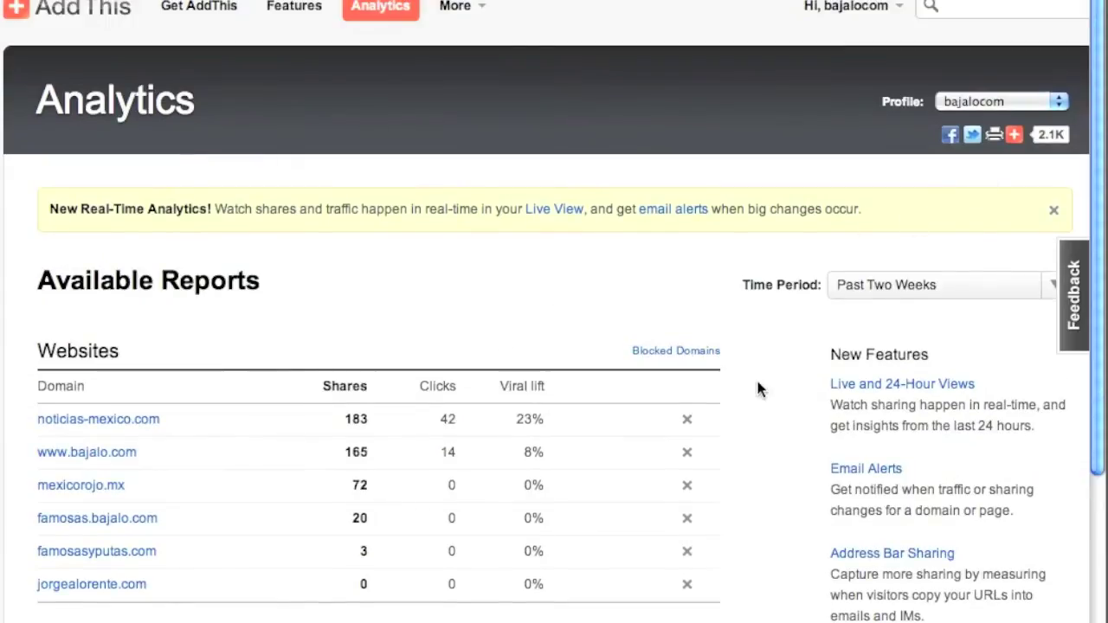
scroll(759, 384, down, 6)
scroll(756, 395, up, 3)
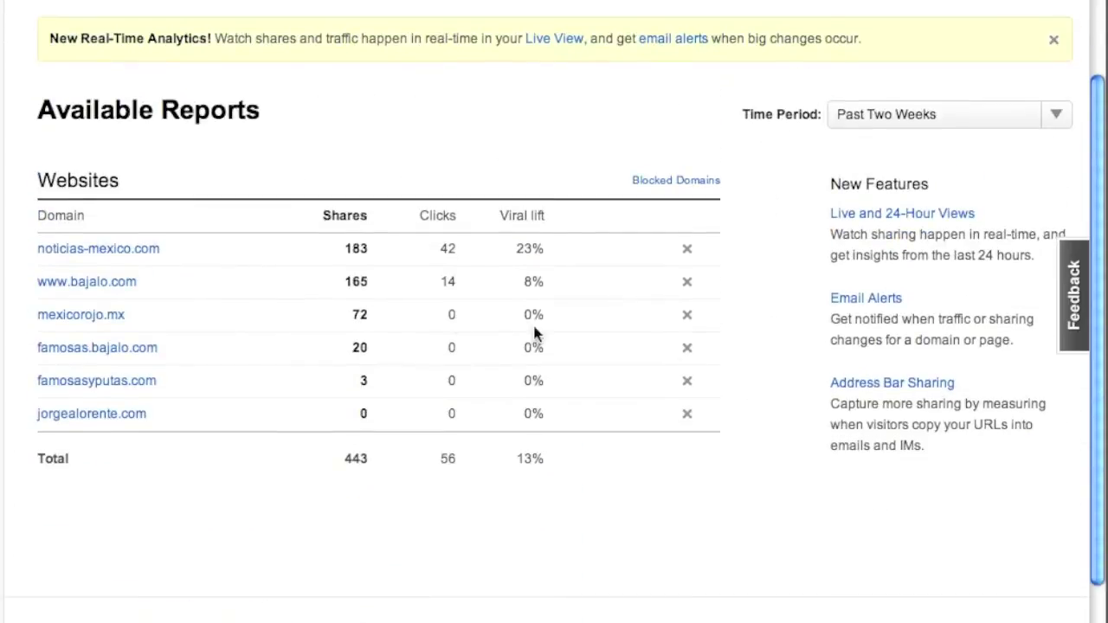
scroll(715, 312, up, 1)
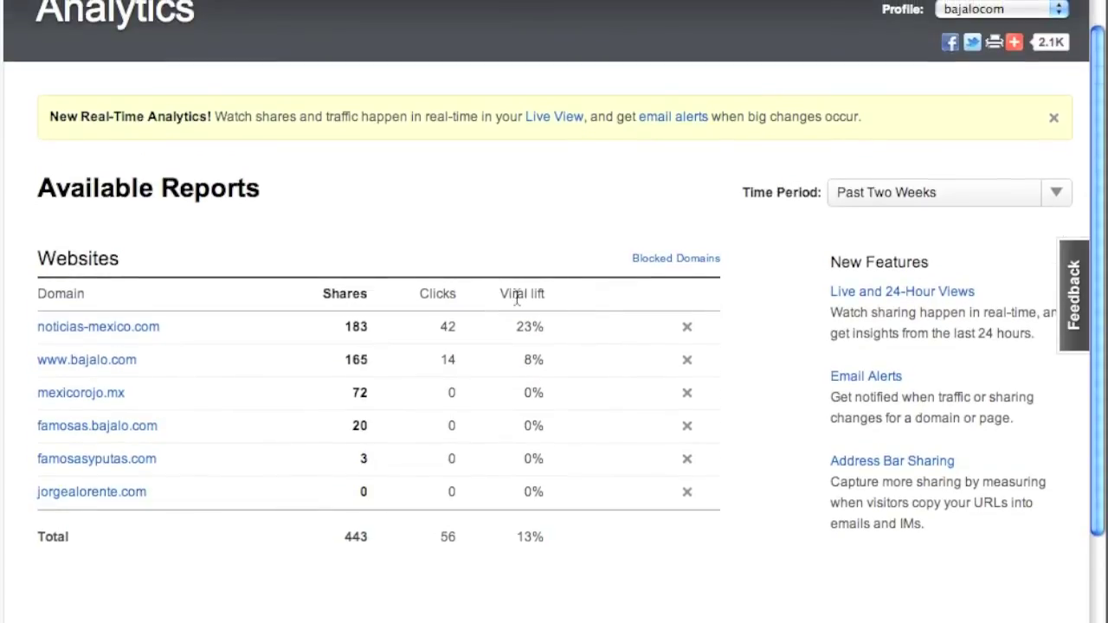